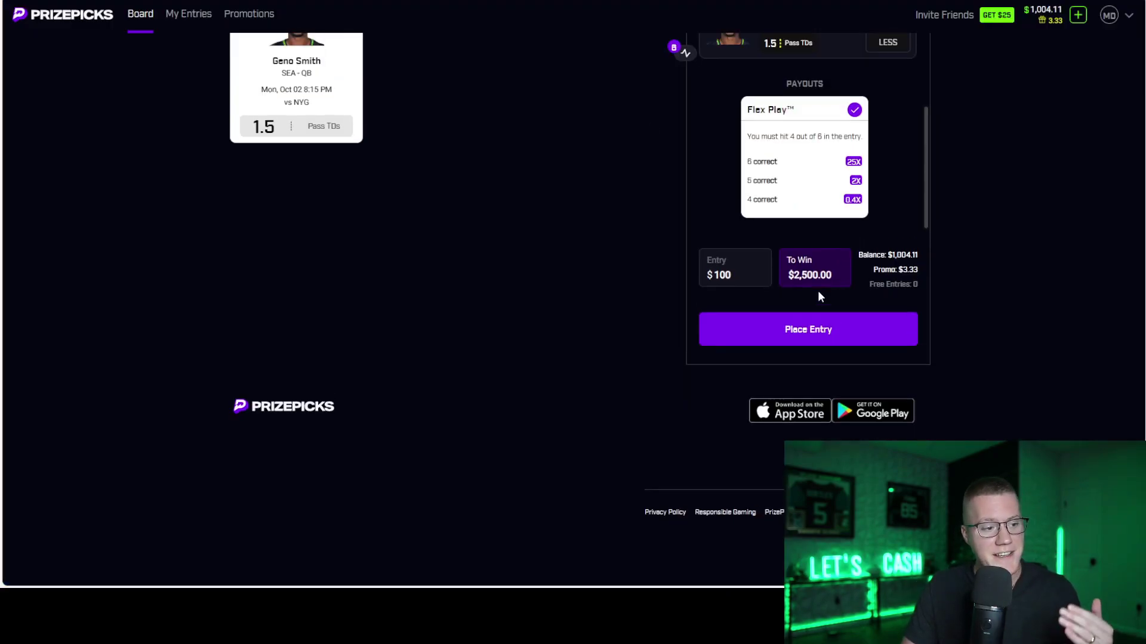
- Remove the last four players from the six-pick entry, keeping only Darius Slayton and Isaiah Hodgins
{"action": "scroll", "coordinate": [835, 322], "scroll_direction": "up", "scroll_amount": 5}
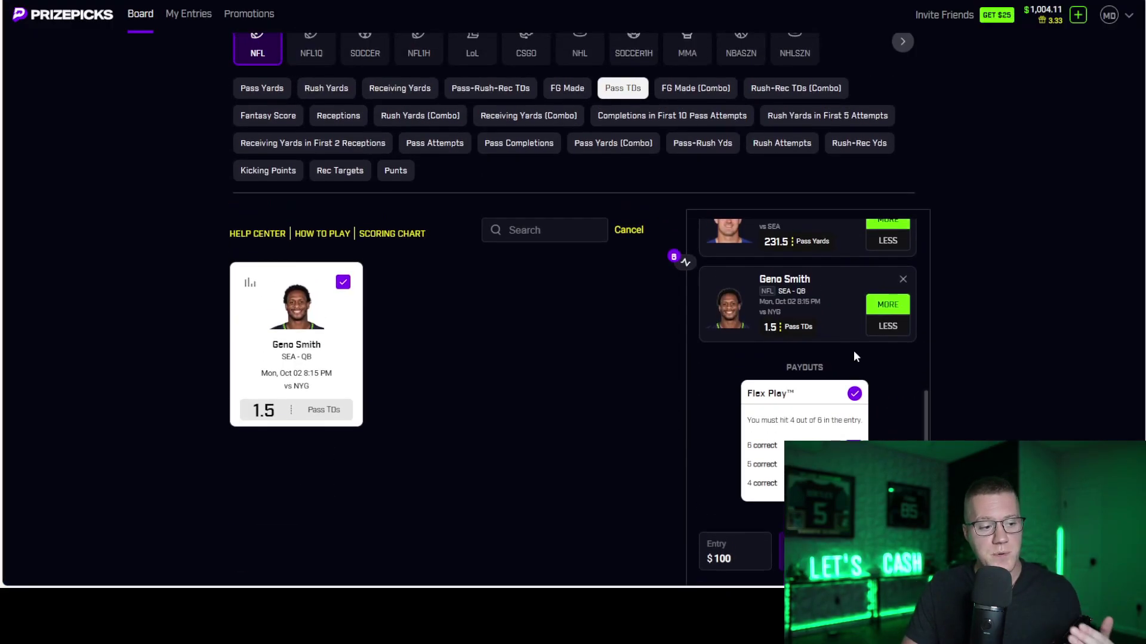
{"action": "scroll", "coordinate": [853, 376], "scroll_direction": "up", "scroll_amount": 5}
{"action": "scroll", "coordinate": [855, 375], "scroll_direction": "up", "scroll_amount": 2}
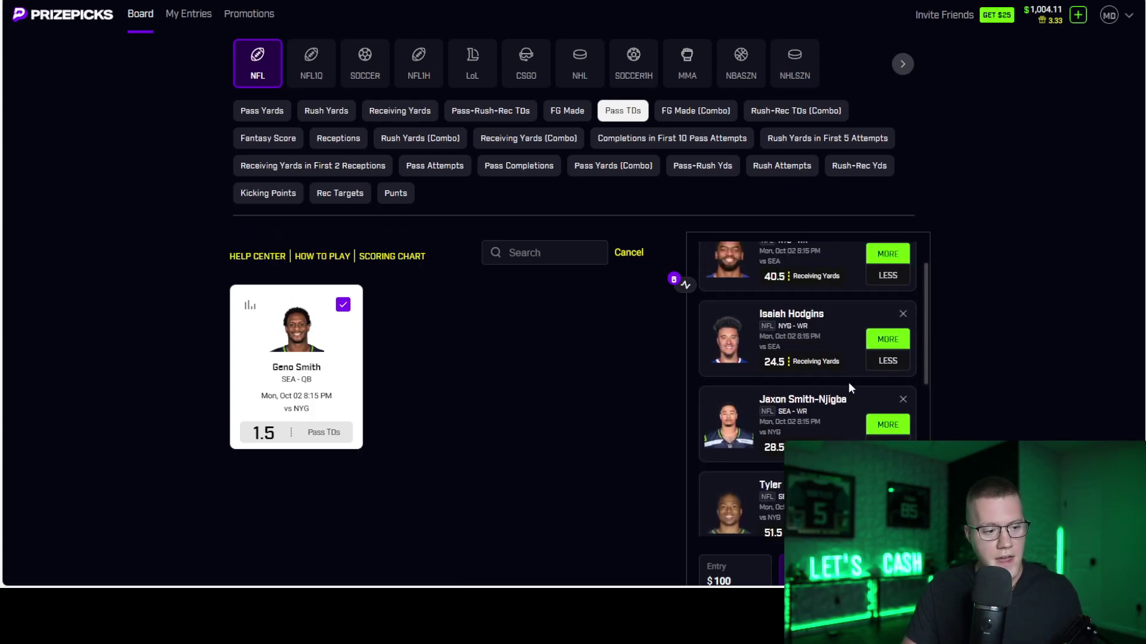
{"action": "scroll", "coordinate": [893, 424], "scroll_direction": "down", "scroll_amount": 2}
{"action": "left_click", "coordinate": [902, 401]}
{"action": "left_click", "coordinate": [903, 402]}
{"action": "left_click", "coordinate": [903, 402]}
{"action": "left_click", "coordinate": [903, 403]}
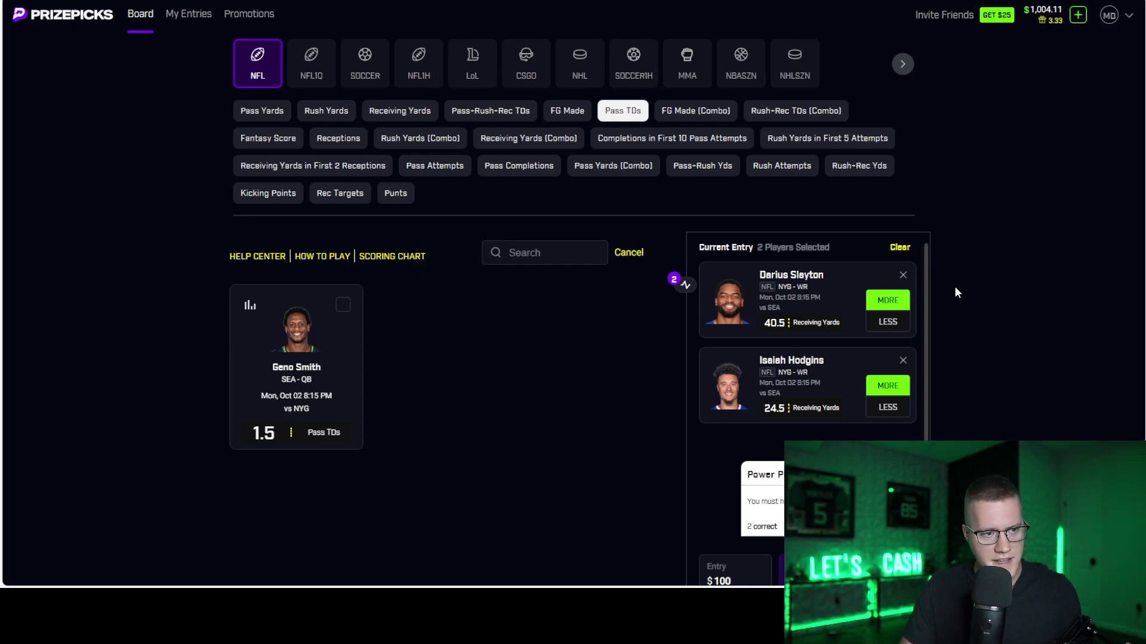
- Switch to the Slip Types spreadsheet in Google Sheets, set the 2 Man Power sheet's projected win percentage to 50%, and check the ROI
{"action": "key", "text": "alt+Tab"}
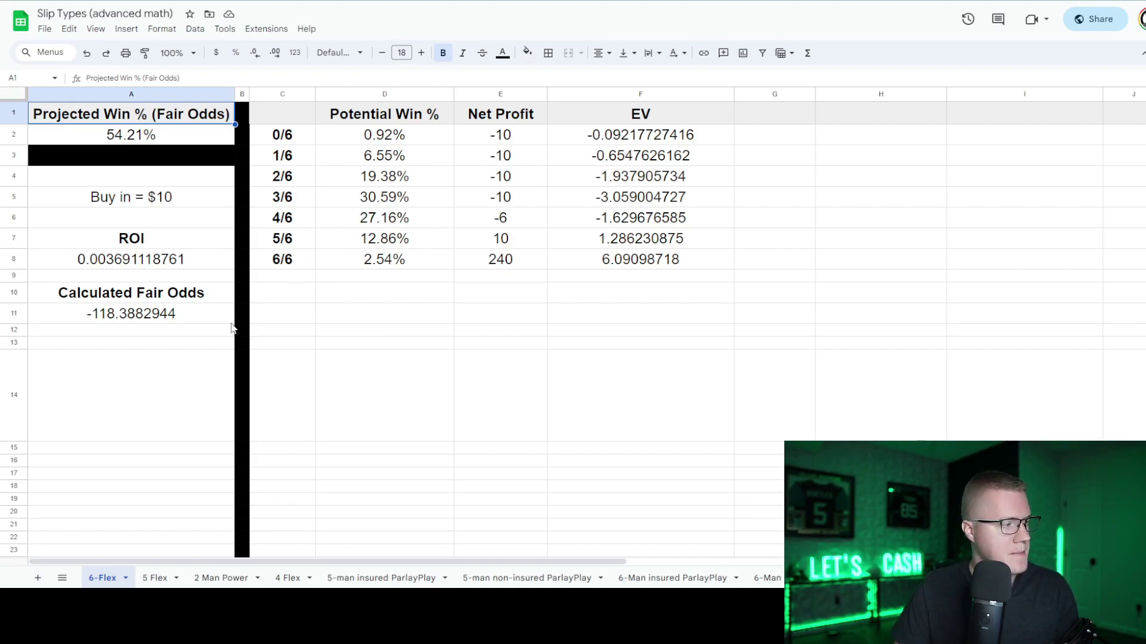
{"action": "left_click", "coordinate": [205, 577]}
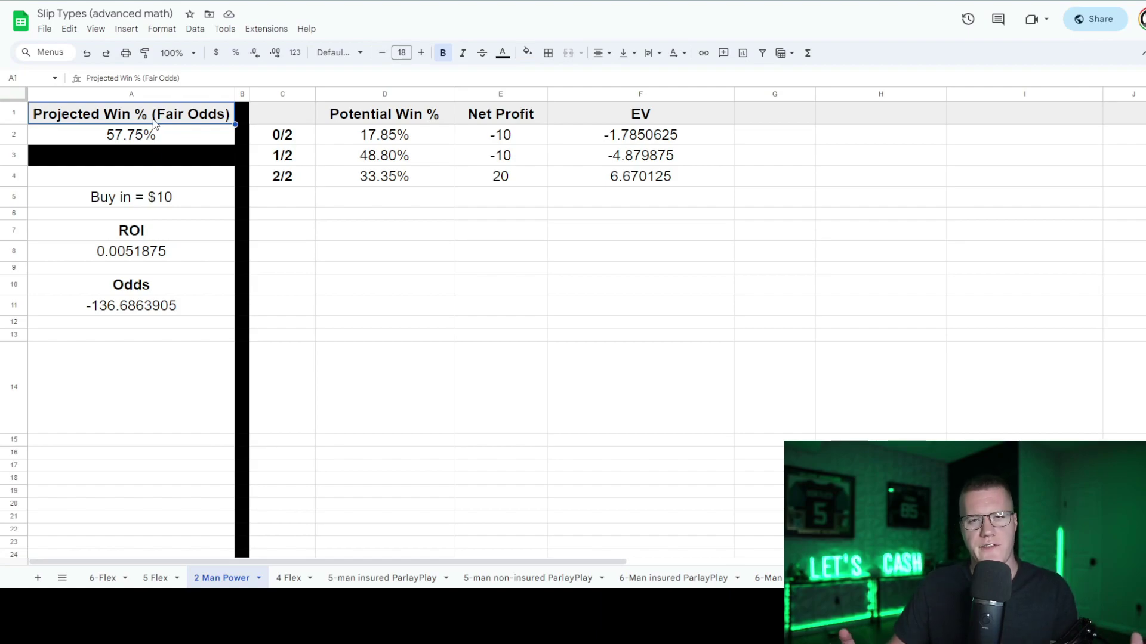
{"action": "left_click", "coordinate": [138, 142]}
{"action": "type", "text": "50"}
{"action": "key", "text": "Return"}
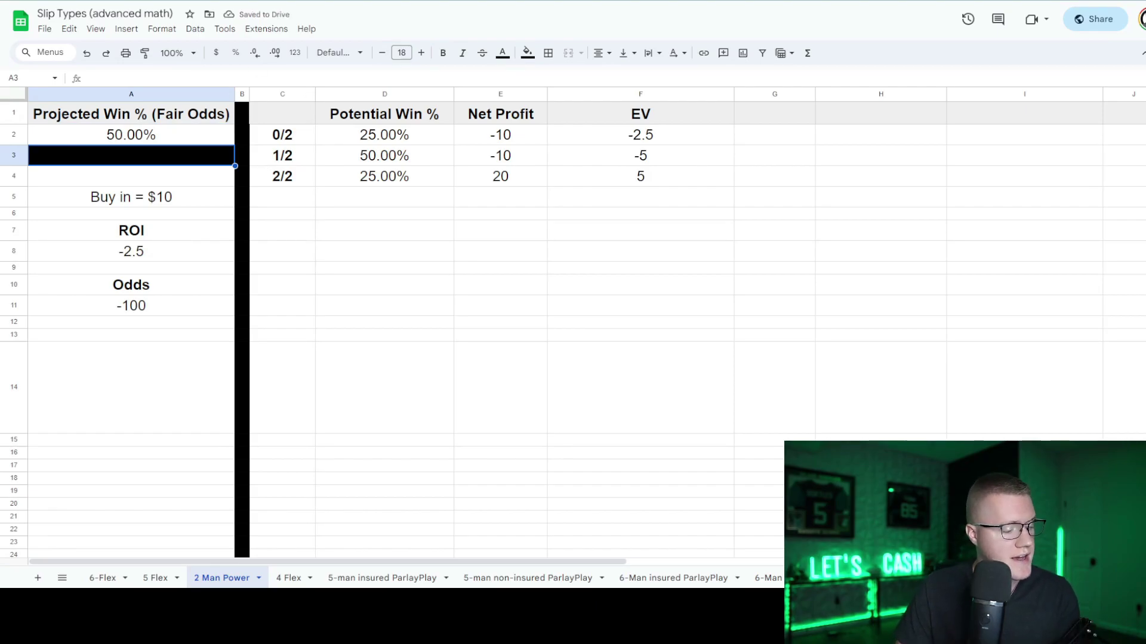
{"action": "mouse_move", "coordinate": [349, 621]}
{"action": "left_click", "coordinate": [411, 546]}
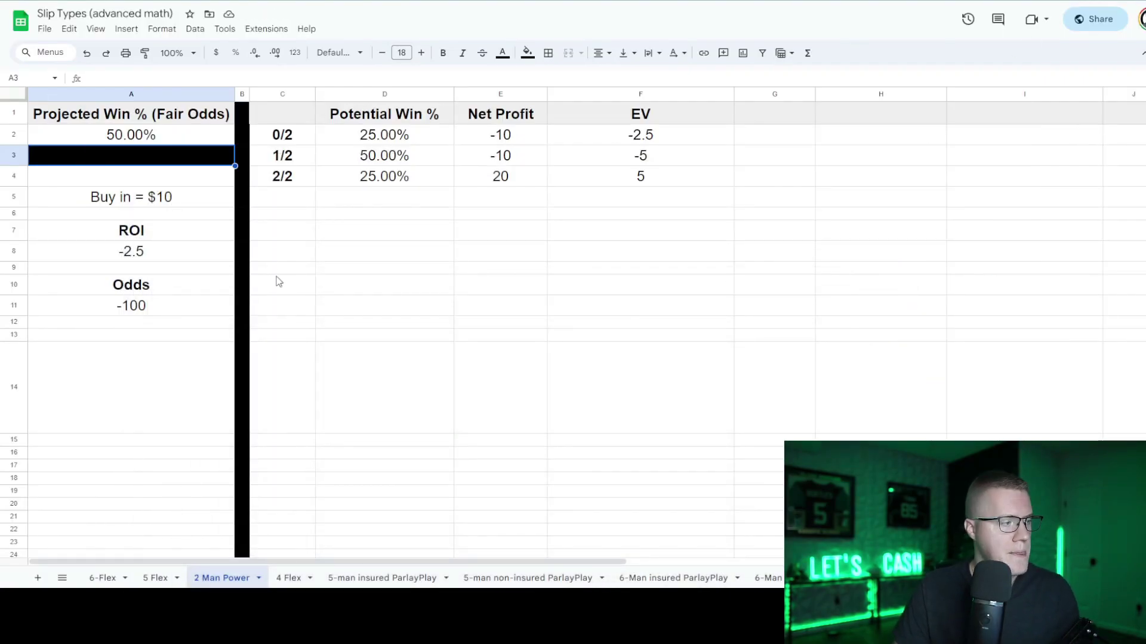
{"action": "left_click", "coordinate": [145, 253]}
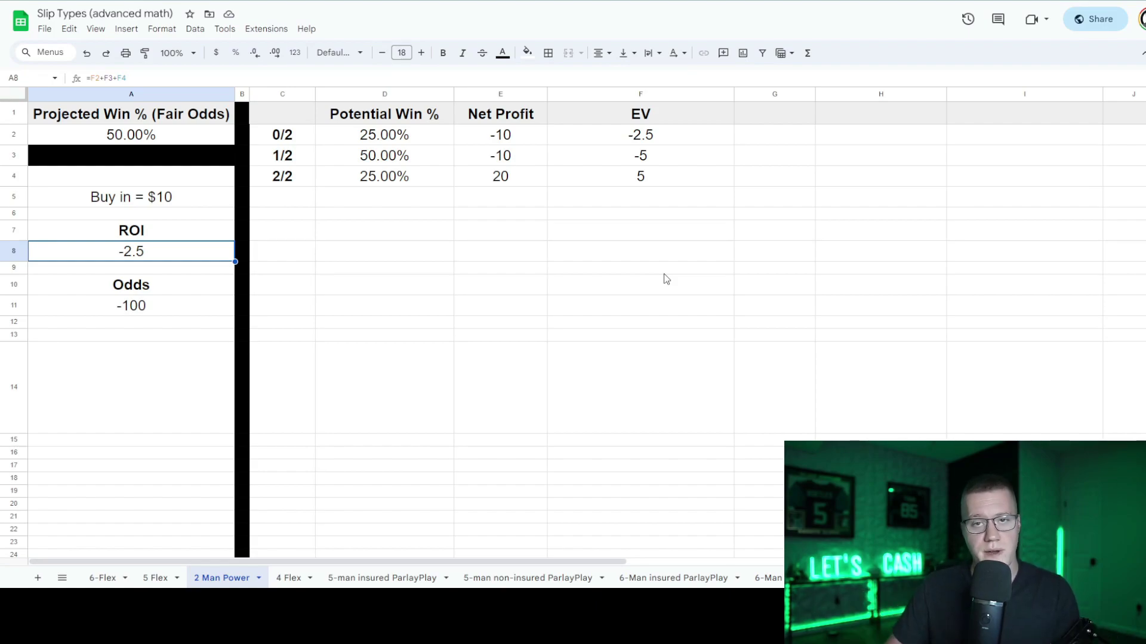
- Set the two-man projected win percentage to 52% and check the ROI and the 2/2 potential win percentage
{"action": "left_click", "coordinate": [187, 139]}
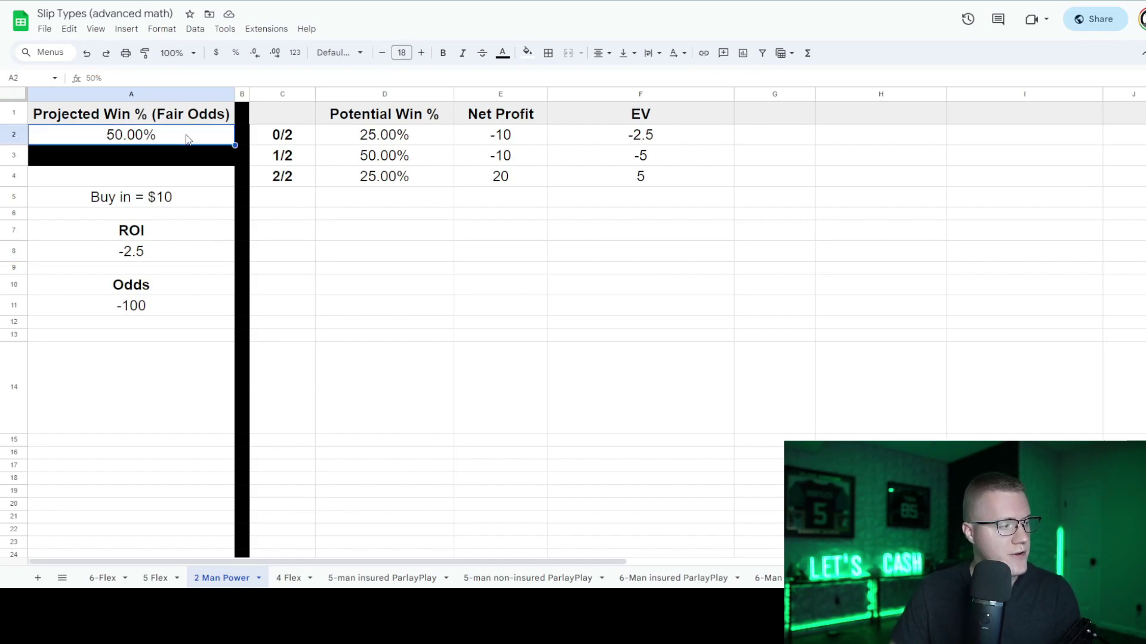
{"action": "type", "text": "52"}
{"action": "key", "text": "Return"}
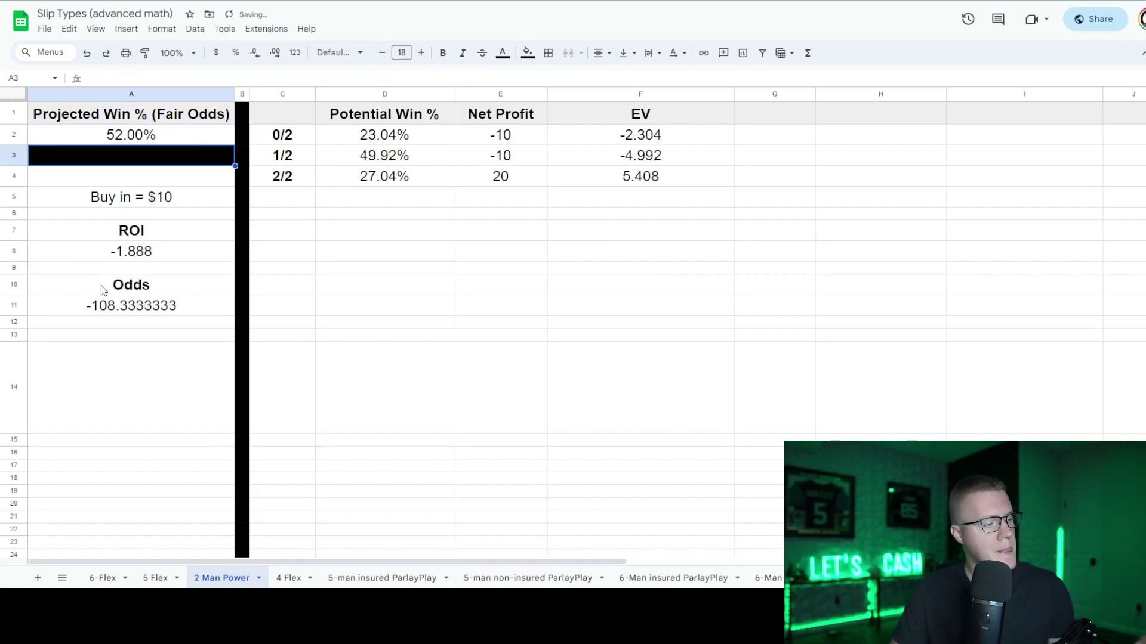
{"action": "left_click", "coordinate": [125, 250]}
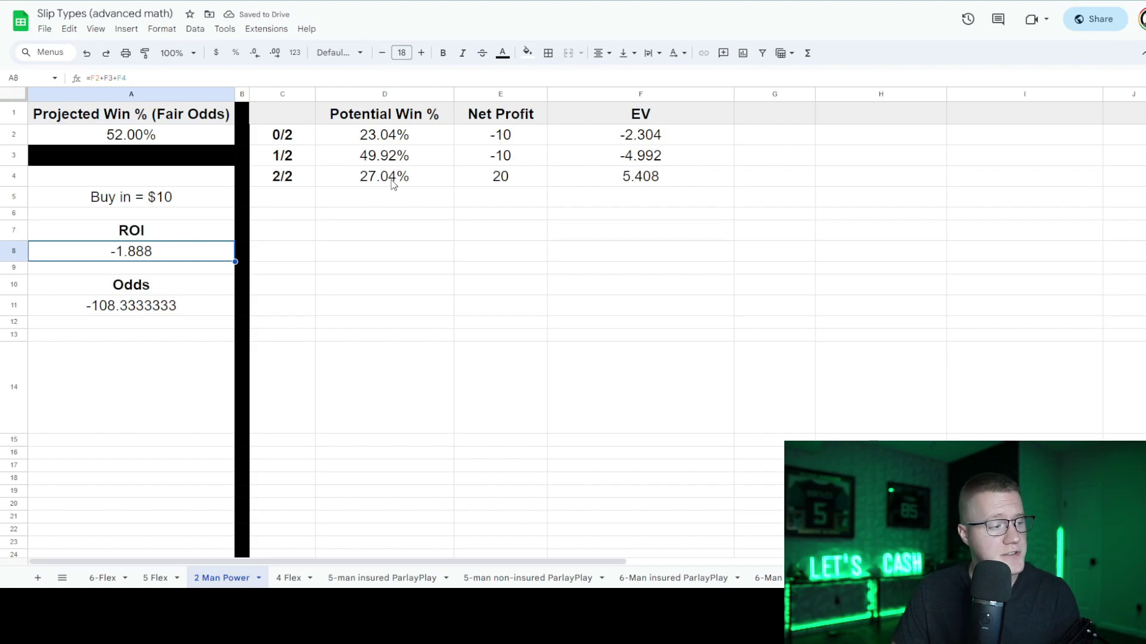
{"action": "left_click", "coordinate": [356, 179]}
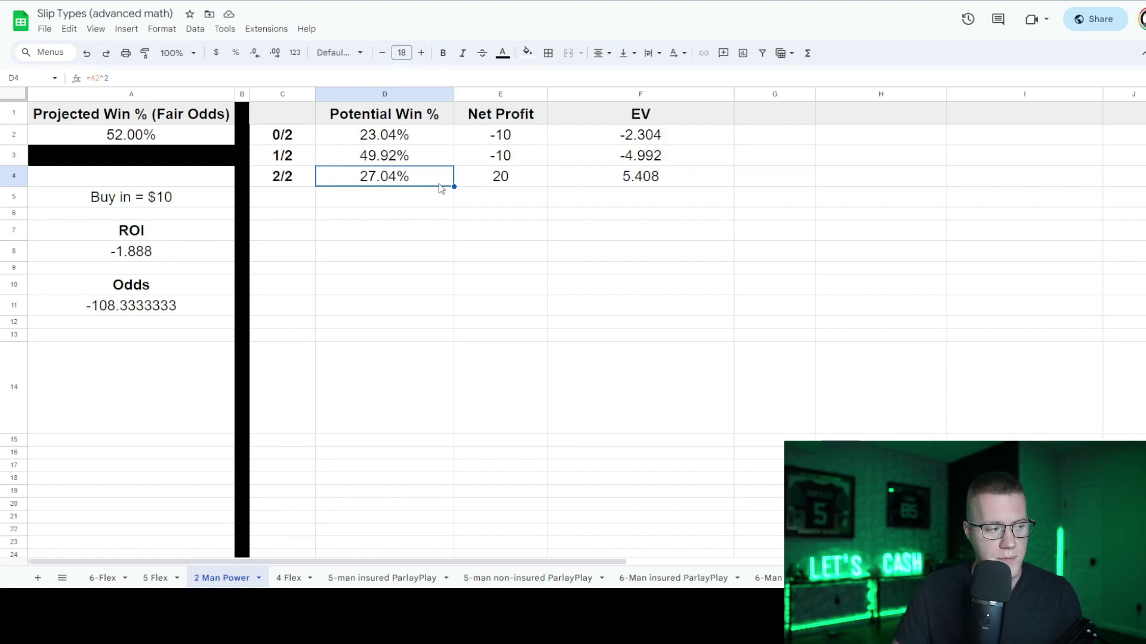
- Set the two-man projected win percentage to 55% and check the resulting ROI
{"action": "left_click", "coordinate": [145, 137]}
{"action": "type", "text": "55"}
{"action": "key", "text": "Return"}
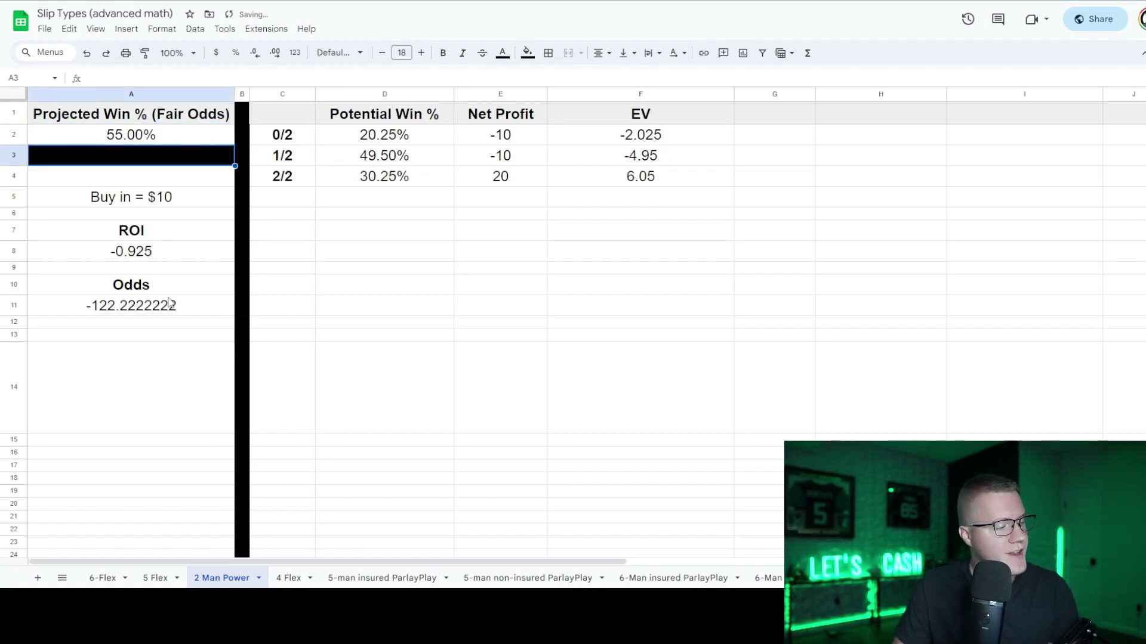
{"action": "left_click", "coordinate": [167, 251]}
- Set the two-man projected win percentage to 57.75% and check the 2/2 potential win percentage
{"action": "left_click", "coordinate": [147, 140]}
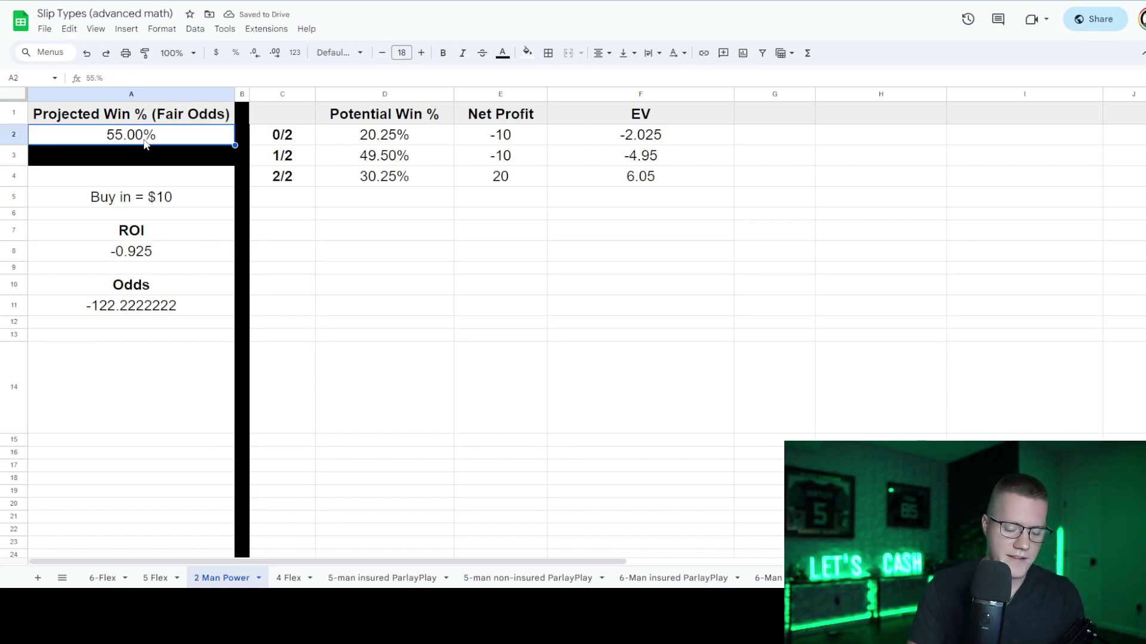
{"action": "type", "text": "57"}
{"action": "type", "text": ".75"}
{"action": "key", "text": "Return"}
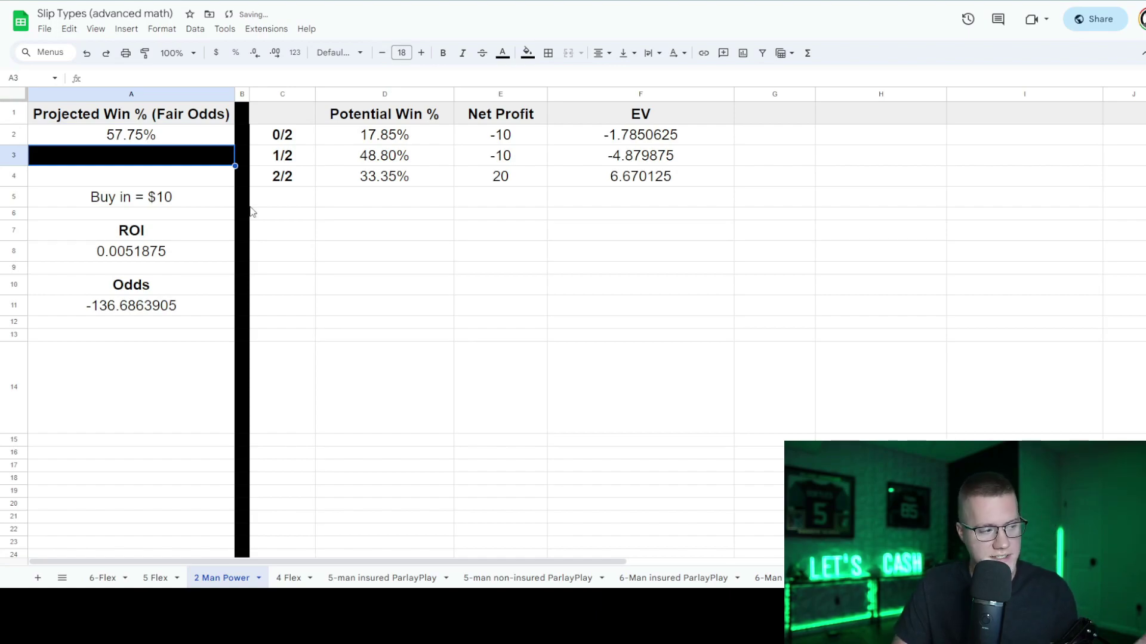
{"action": "left_click", "coordinate": [383, 177]}
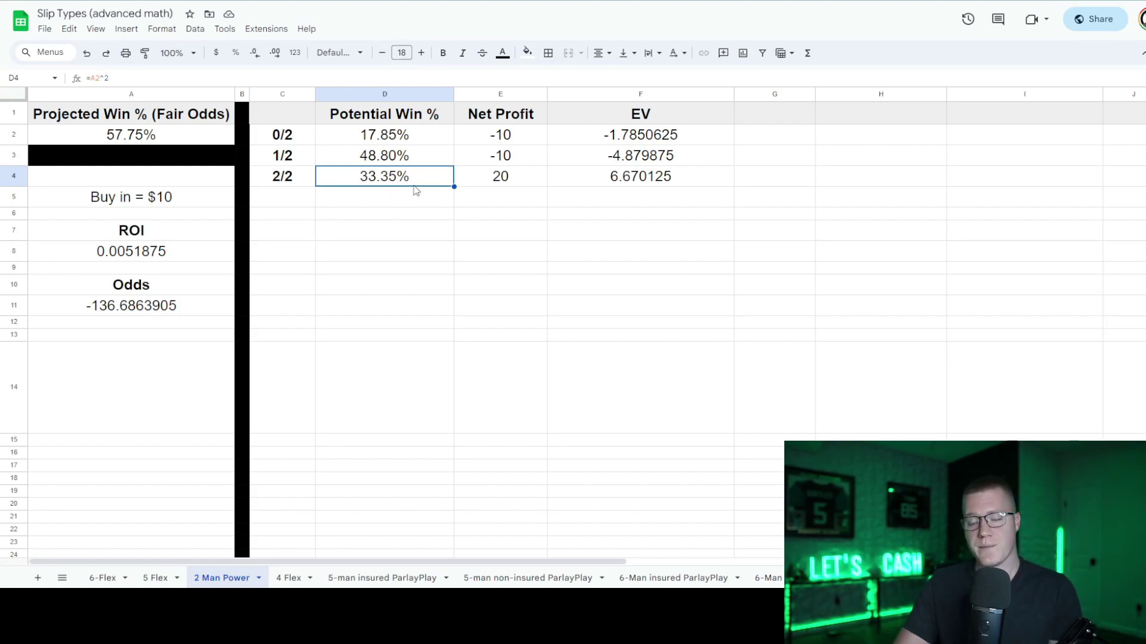
{"action": "left_click", "coordinate": [105, 137]}
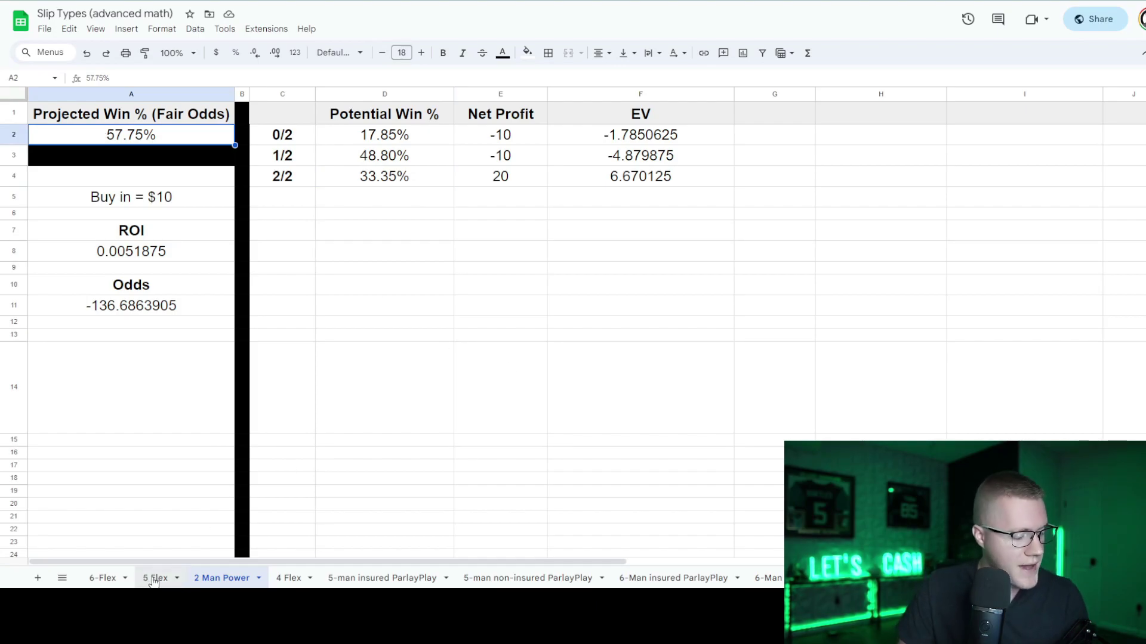
- Compare the 6-Flex and 5 Flex sheets, examining the projected win percentages and the potential win percentages for 6/6, 5/5, 4/5 and 3/5
{"action": "left_click", "coordinate": [106, 580]}
{"action": "left_click", "coordinate": [159, 580]}
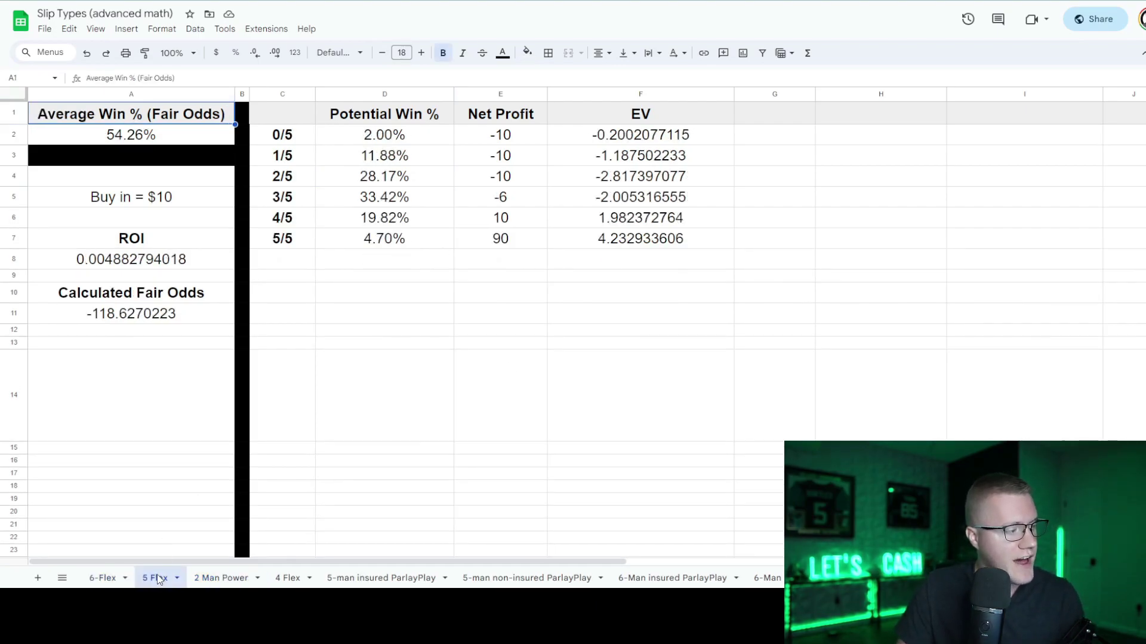
{"action": "left_click", "coordinate": [103, 579]}
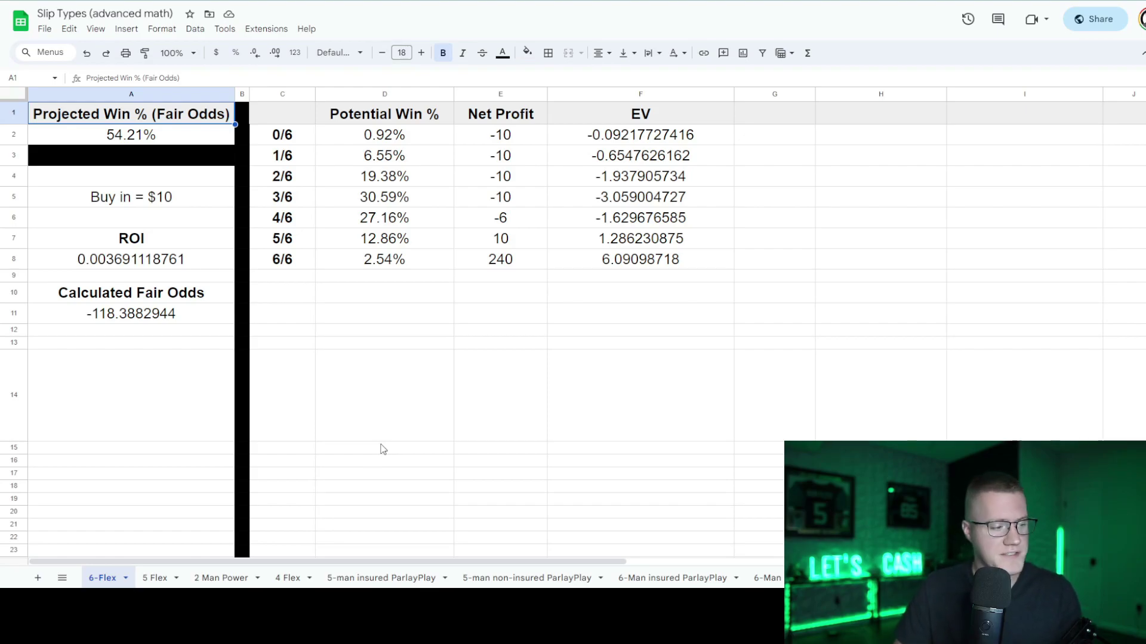
{"action": "left_click", "coordinate": [398, 261]}
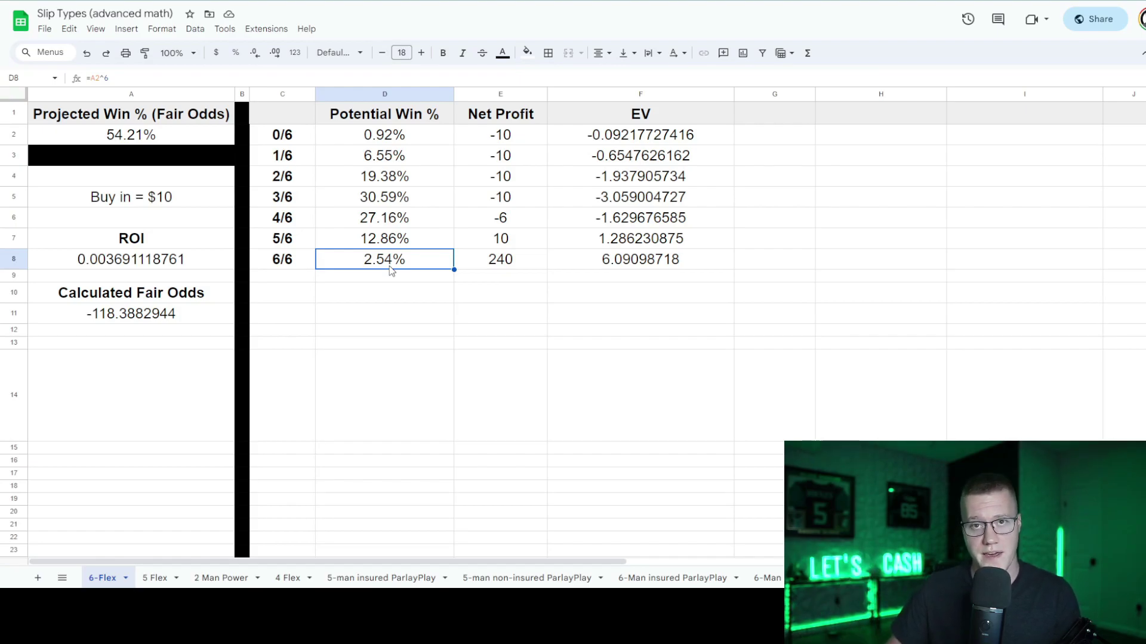
{"action": "left_click", "coordinate": [160, 575]}
{"action": "left_click", "coordinate": [400, 242]}
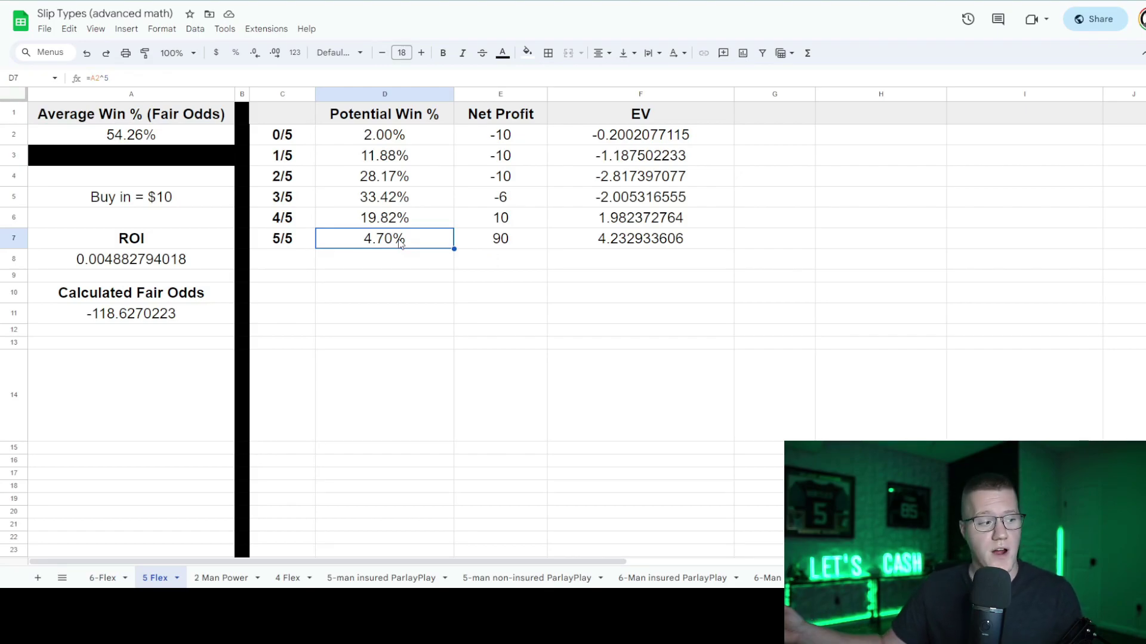
{"action": "left_click_drag", "start_coordinate": [408, 223], "coordinate": [409, 200]}
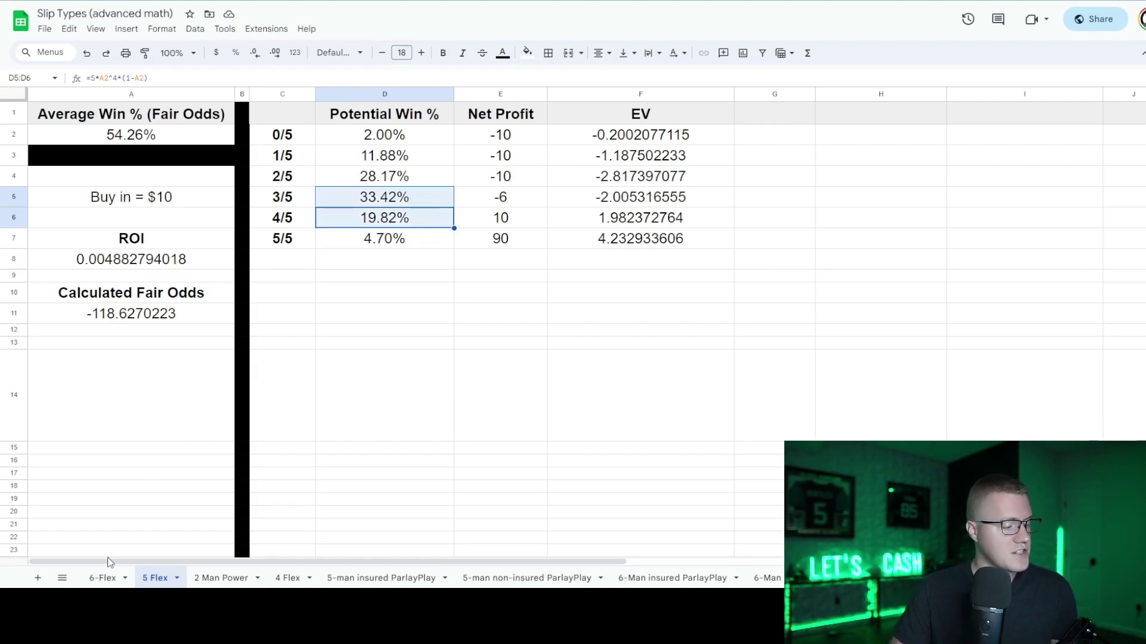
{"action": "left_click", "coordinate": [103, 578]}
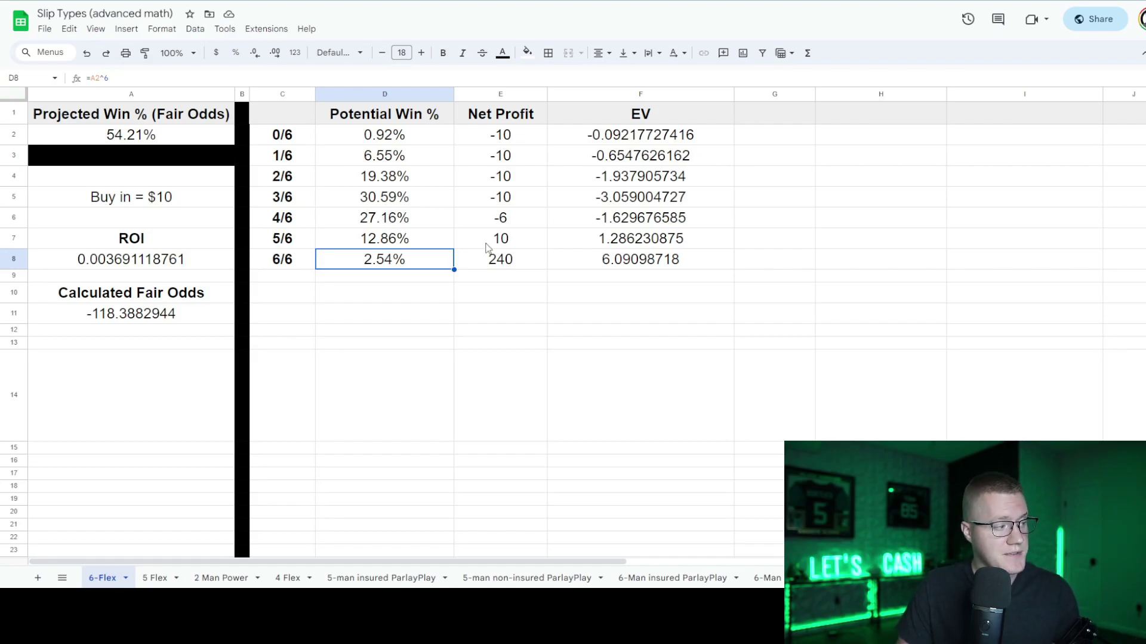
{"action": "left_click", "coordinate": [185, 135]}
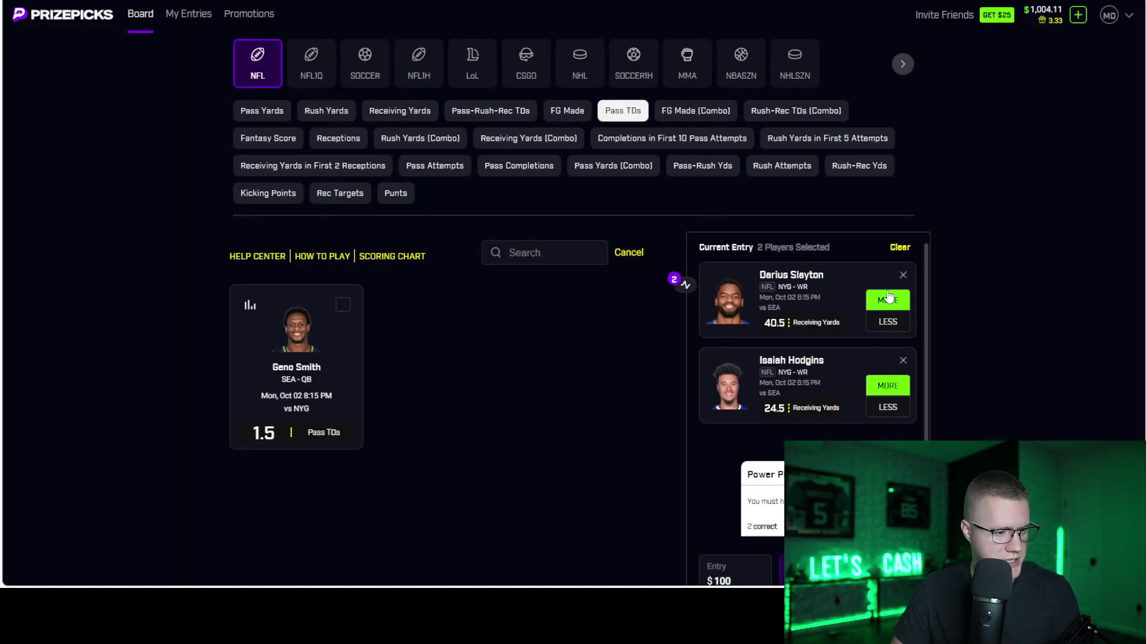
- Switch to PrizePicks, clear the current entry and select Daniel Jones's 16.5 Fantasy Score projection
{"action": "left_click", "coordinate": [899, 249]}
{"action": "left_click", "coordinate": [439, 351]}
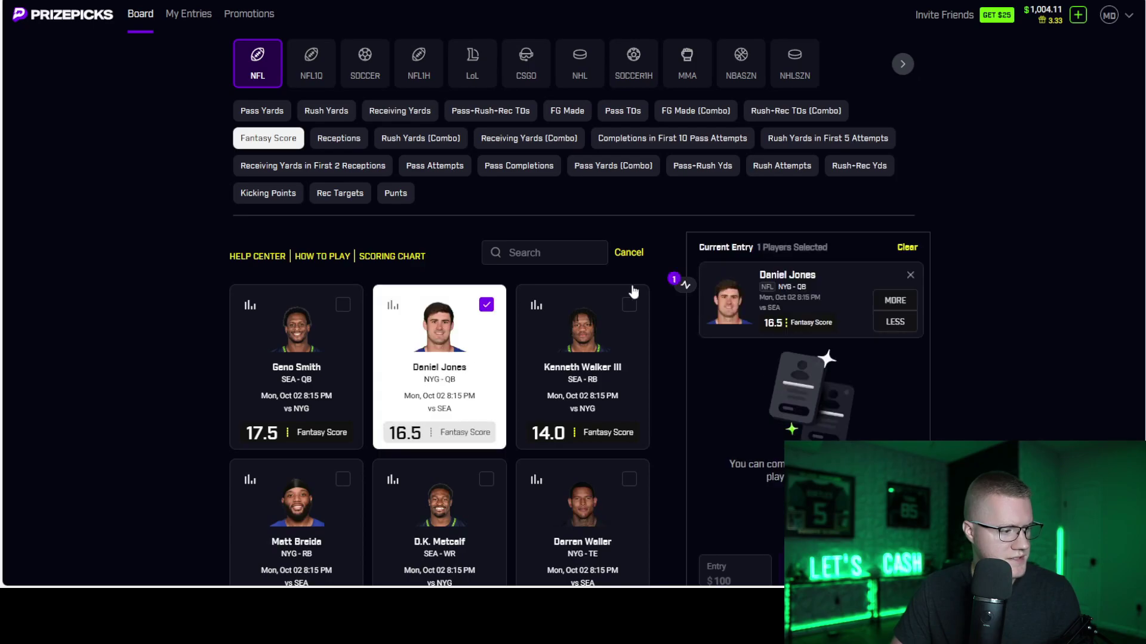
- Open the NFL scoring chart and review the point values for offensive players
{"action": "left_click", "coordinate": [392, 256]}
{"action": "scroll", "coordinate": [657, 299], "scroll_direction": "down", "scroll_amount": 1}
{"action": "scroll", "coordinate": [672, 289], "scroll_direction": "up", "scroll_amount": 4}
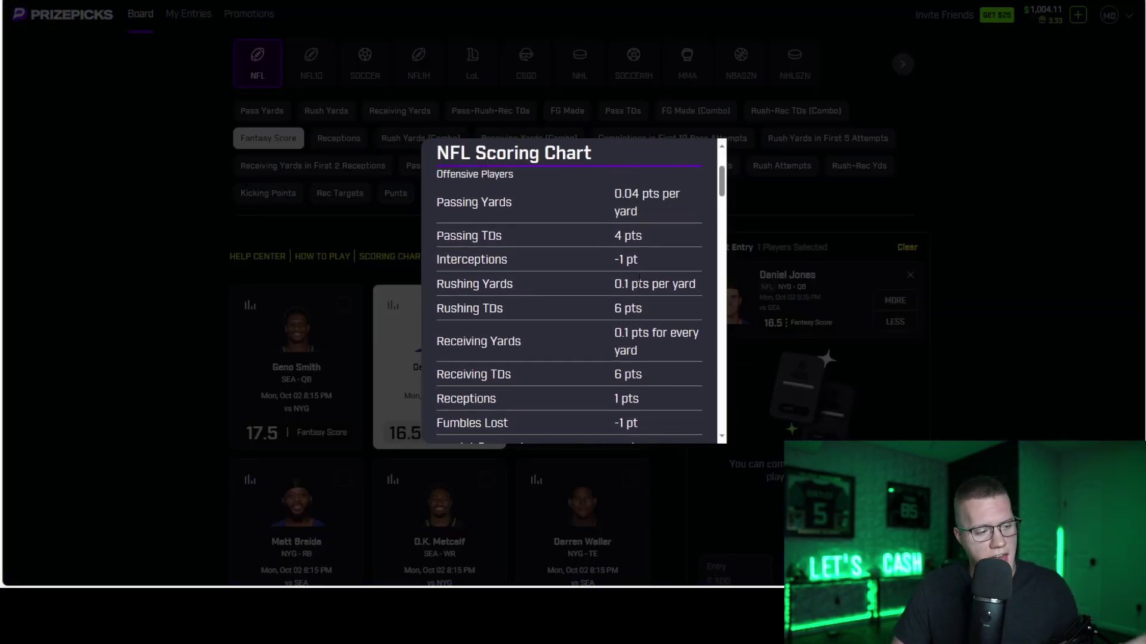
{"action": "scroll", "coordinate": [673, 288], "scroll_direction": "down", "scroll_amount": 1}
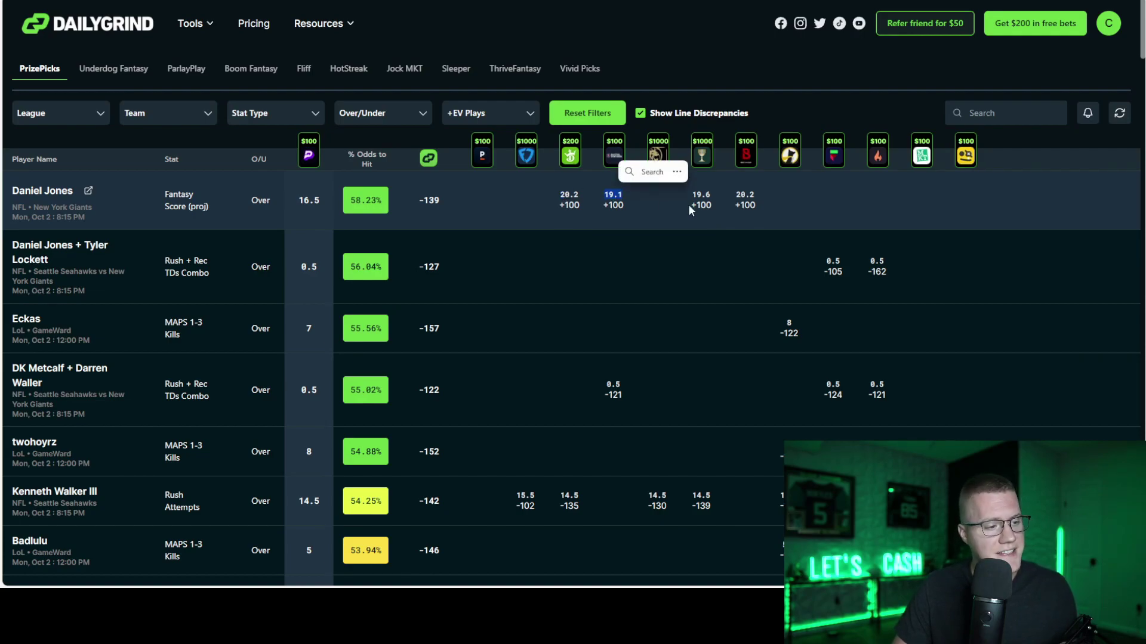
- On DailyGrind, check the sportsbook lines for Daniel Jones's fantasy score and look through the Correlation Performance page with its current slips
{"action": "left_click", "coordinate": [749, 199]}
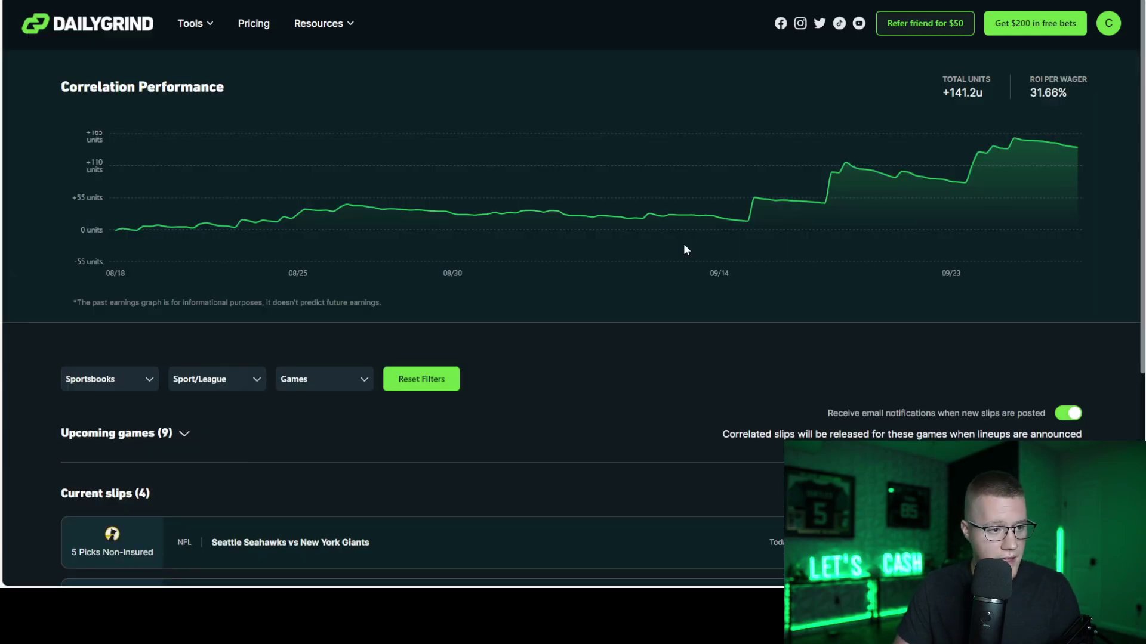
{"action": "scroll", "coordinate": [710, 263], "scroll_direction": "down", "scroll_amount": 2}
{"action": "scroll", "coordinate": [728, 280], "scroll_direction": "down", "scroll_amount": 3}
{"action": "scroll", "coordinate": [731, 275], "scroll_direction": "up", "scroll_amount": 5}
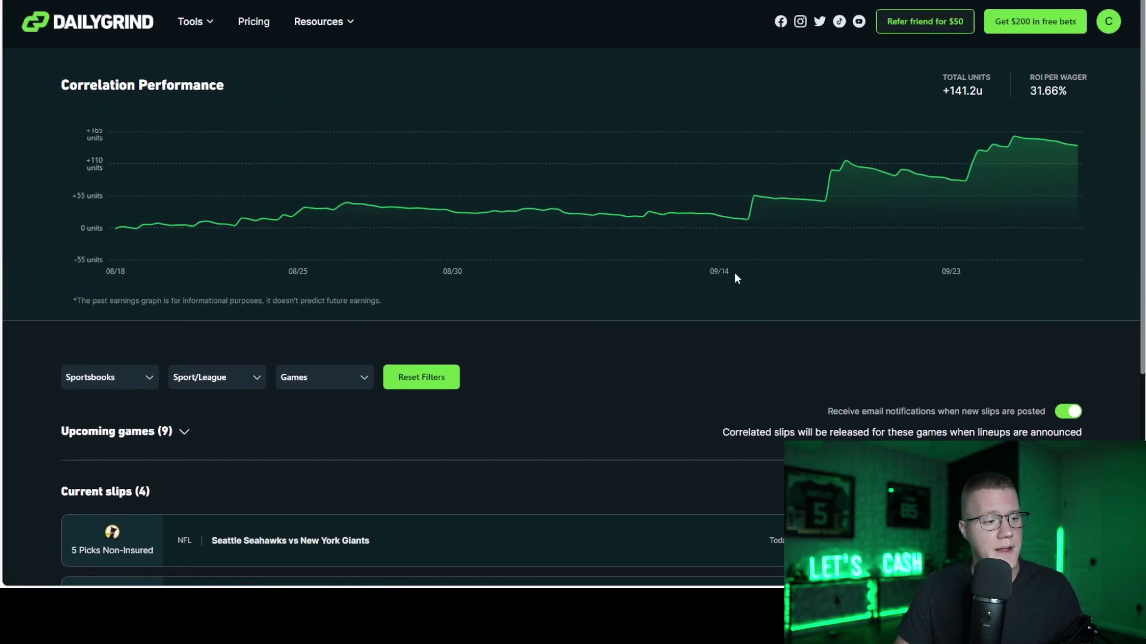